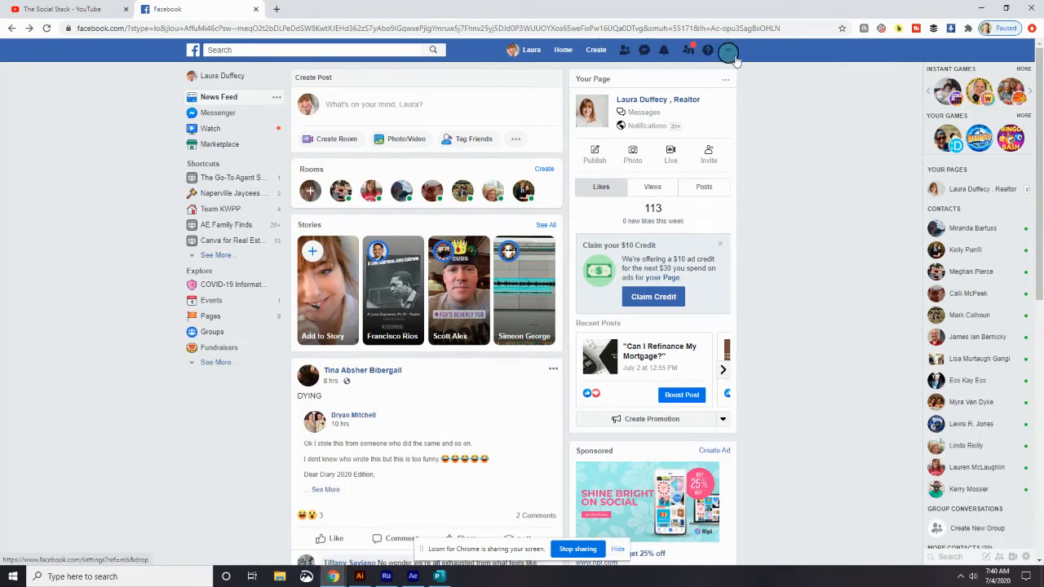
Switch the account to the new Facebook design from the account dropdown
click(728, 51)
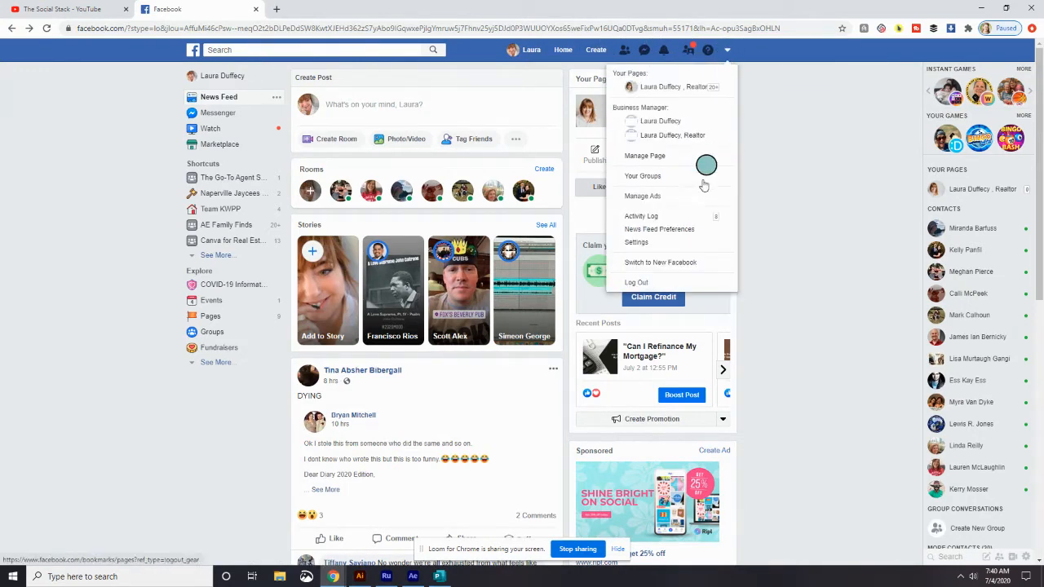
click(692, 263)
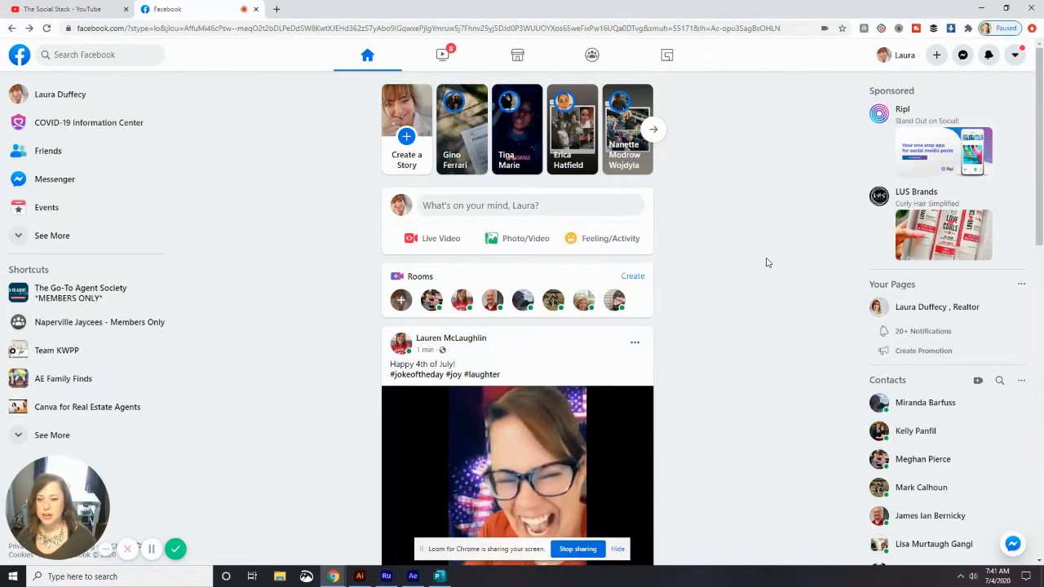
Choose Page from the + Create menu to begin a new business Page
click(937, 55)
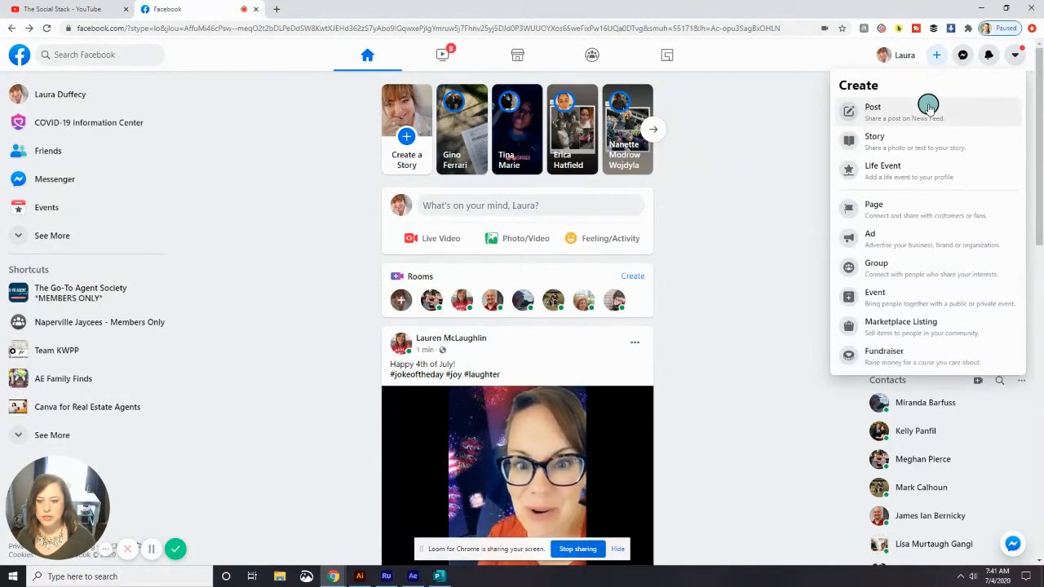
click(912, 208)
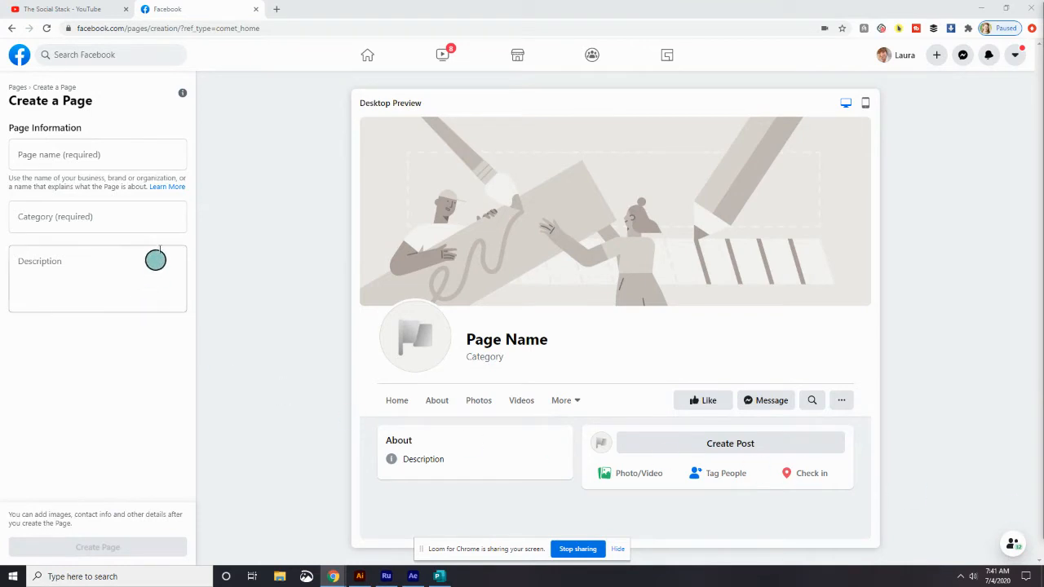
Enter the agent's name plus 'at Keller Williams Premiere Properties' as the Page name, correcting typos
click(129, 152)
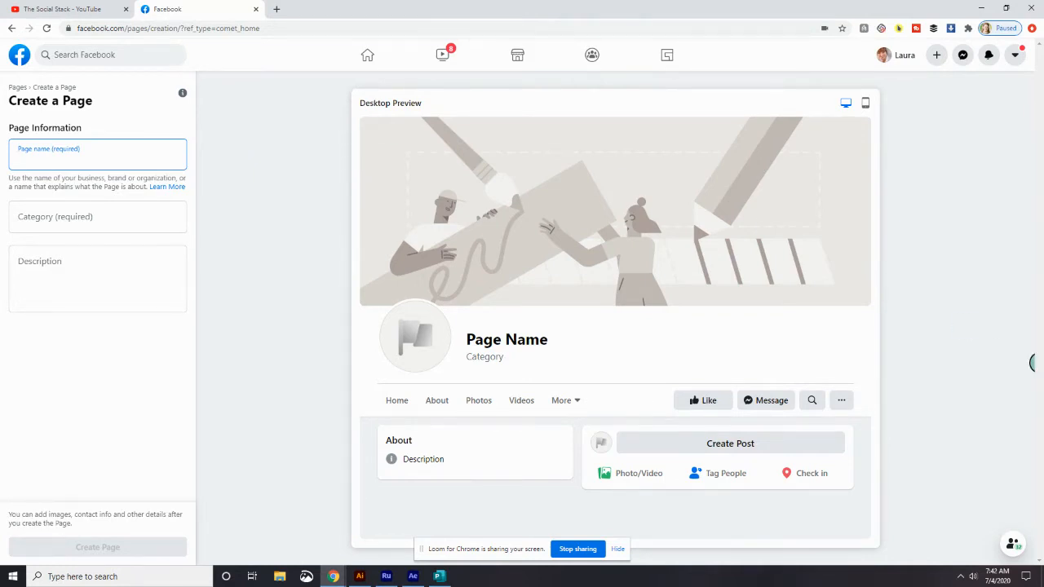
click(74, 155)
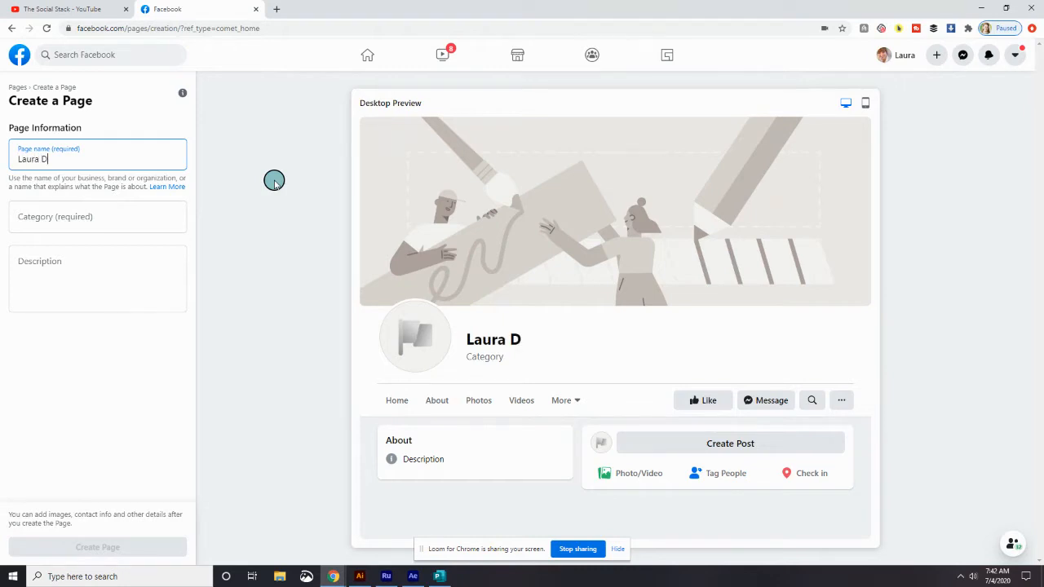
text(at )
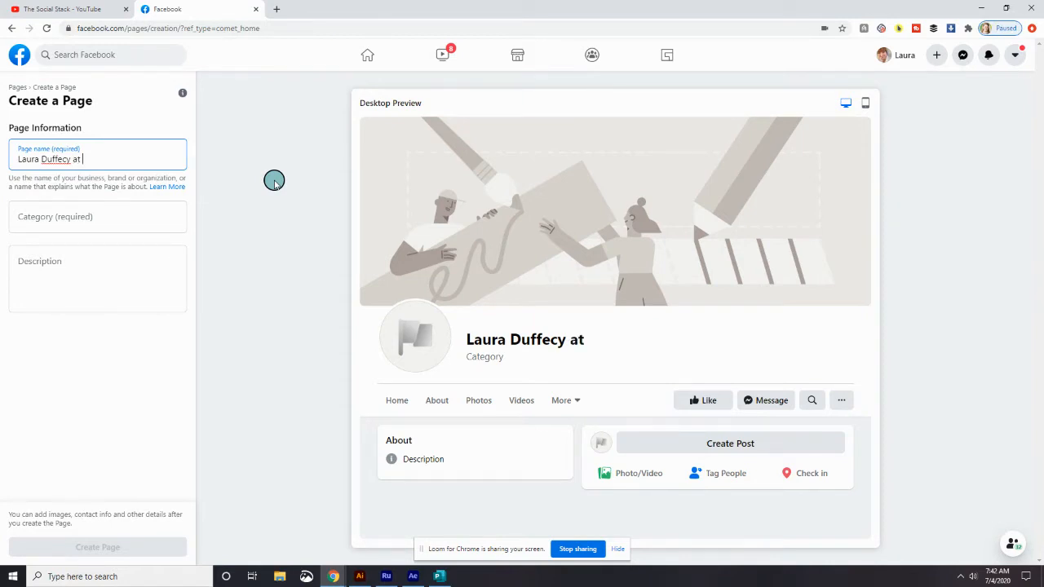
text(Keller Willim)
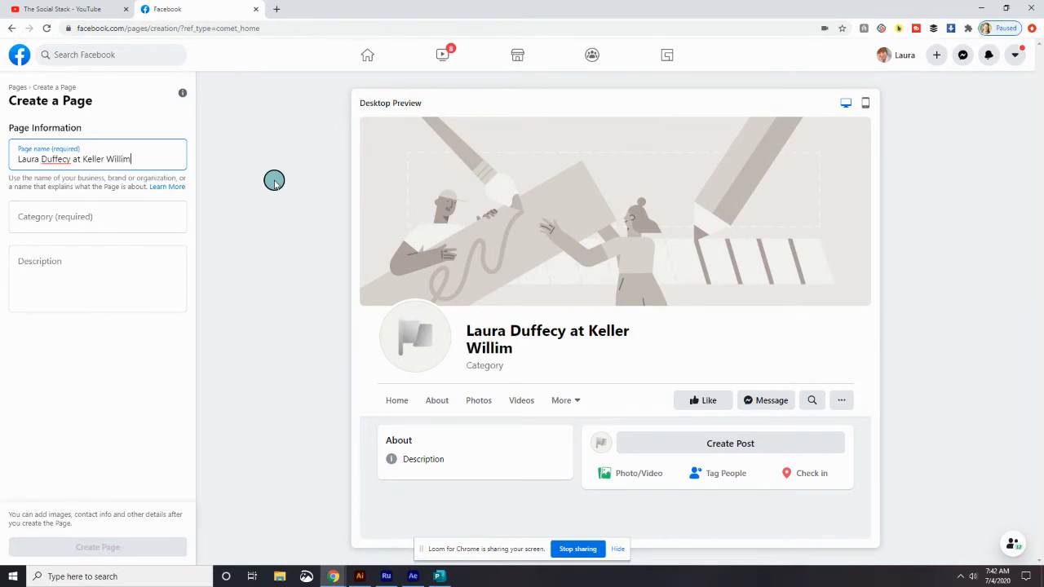
key(BackSpace)
text(ams )
text((P)
key(BackSpace)
key(BackSpace)
text(Premiere Pro)
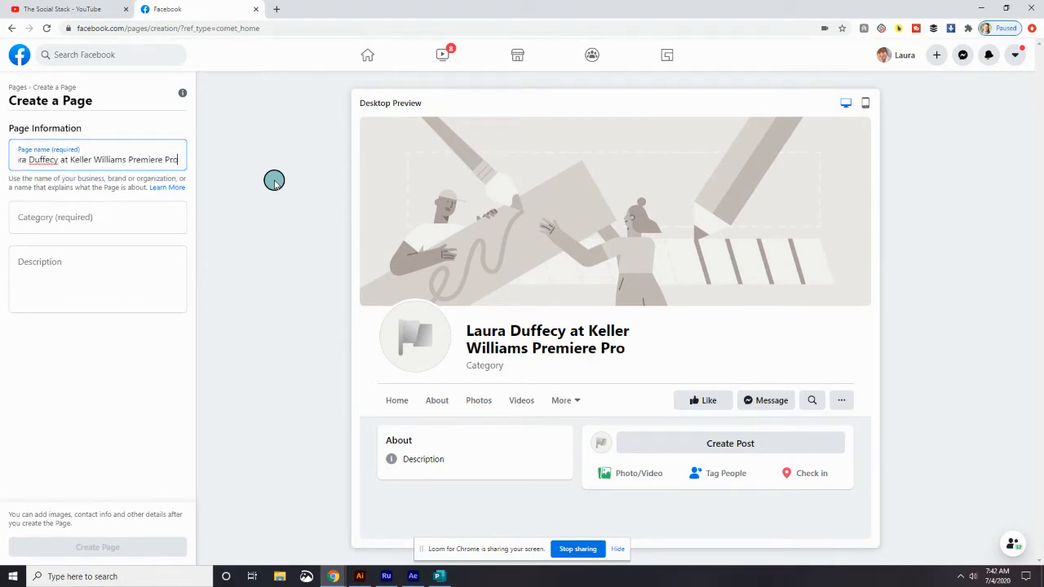
text(perties)
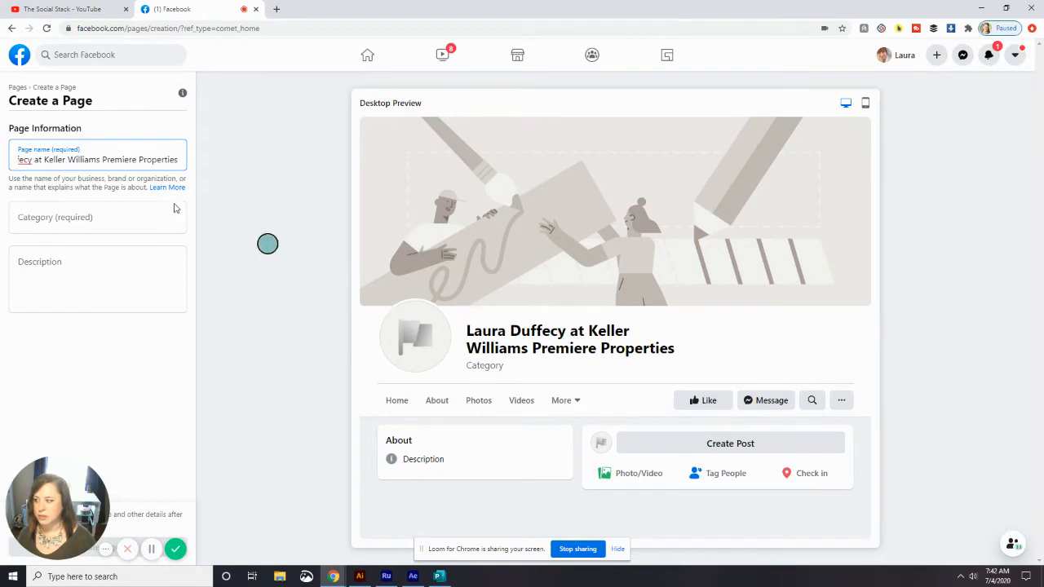
click(124, 217)
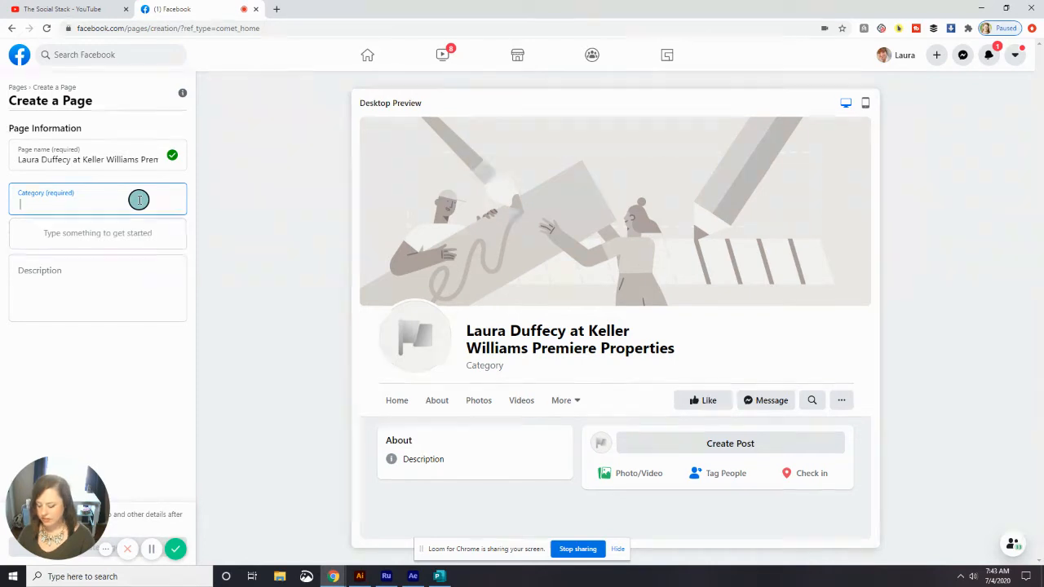
Search 'Real' and pick Real Estate Agent as the Page category
text(Real)
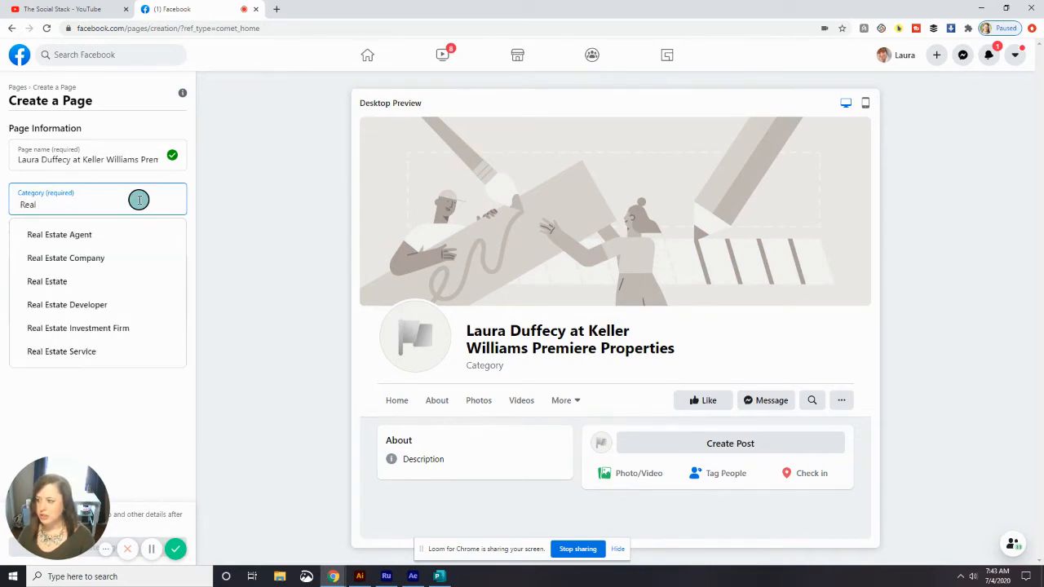
click(92, 235)
click(86, 275)
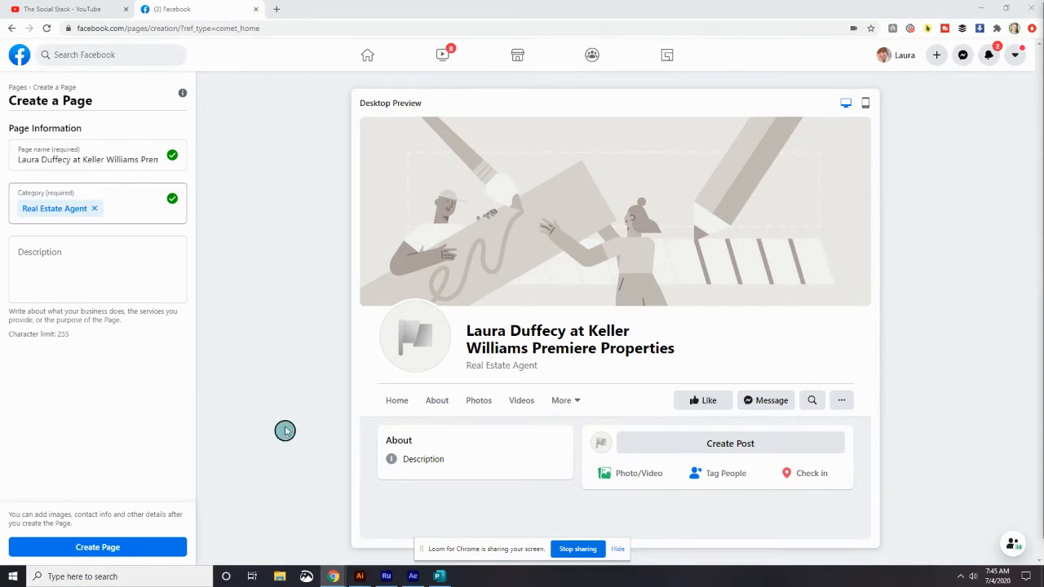
Paste the prepared description of a full-service western suburbs real estate agent
click(84, 254)
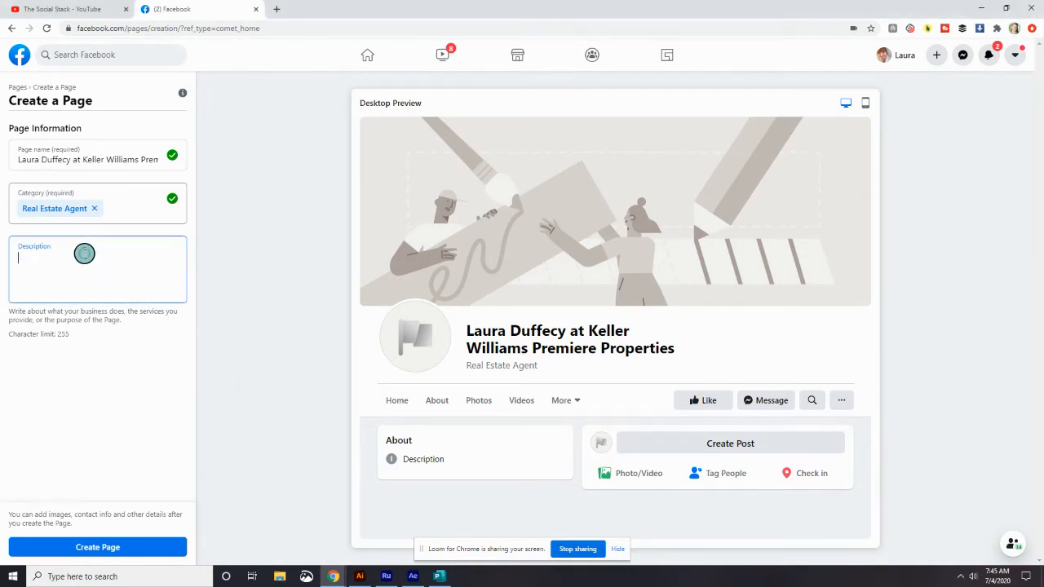
text(I'm a real estate agent in the westerns suburbs. I offer a full service real estate experience, my goal is to make your transaction stress free.)
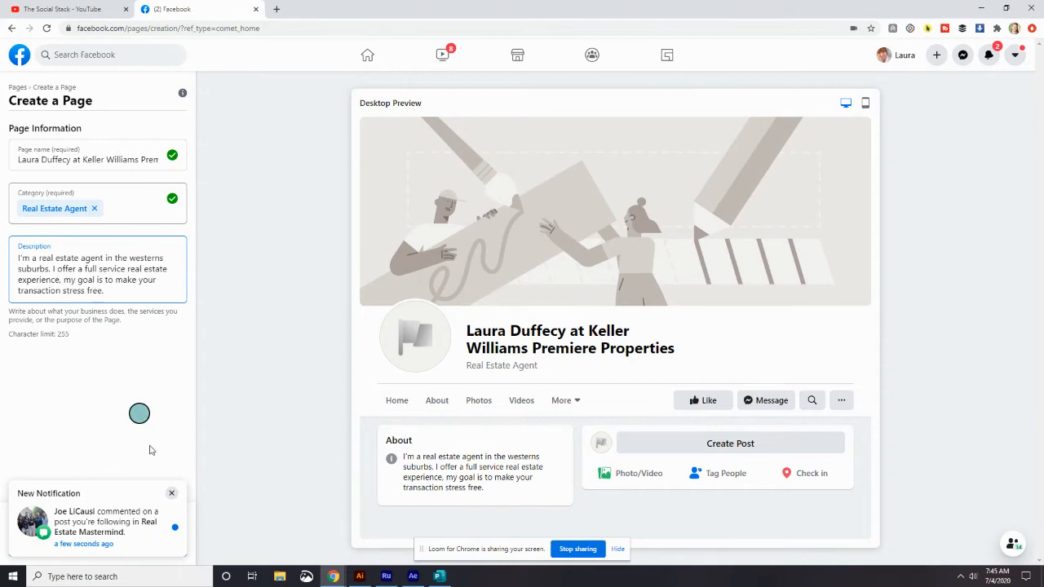
click(171, 492)
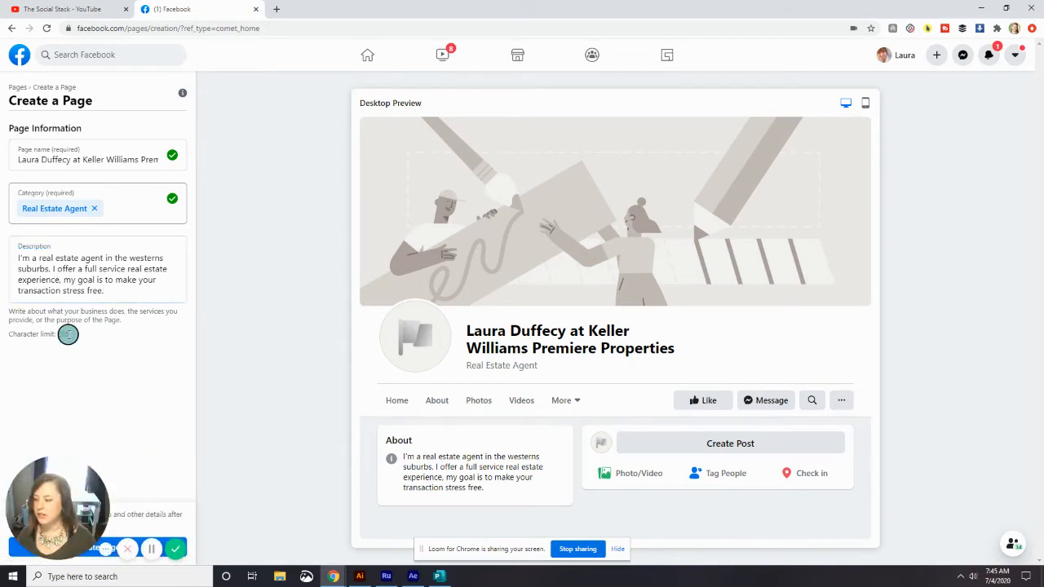
Submit the form with Create Page to create the new Page
mouse_move(93, 548)
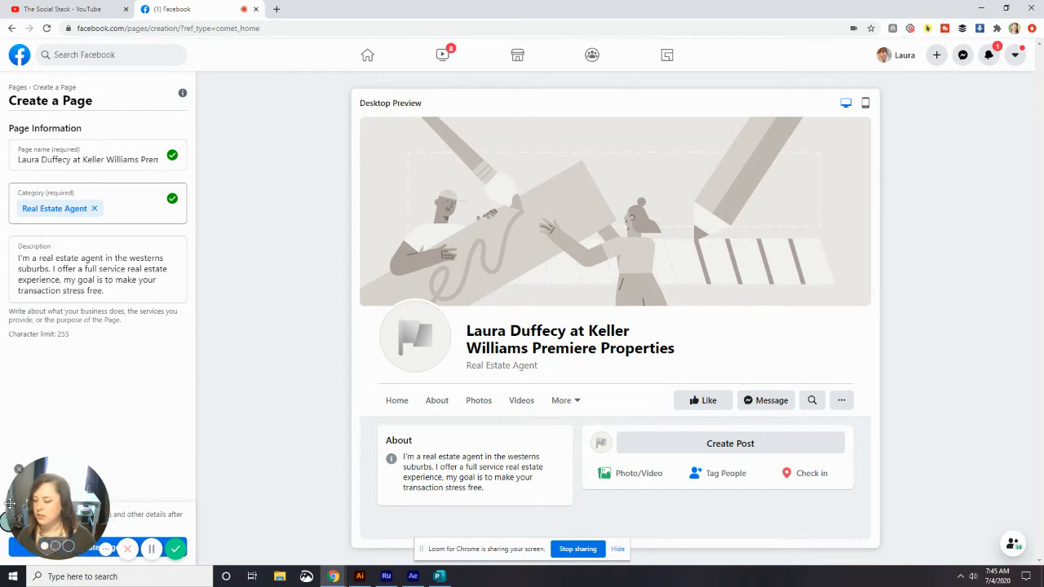
drag(24, 508, 655, 267)
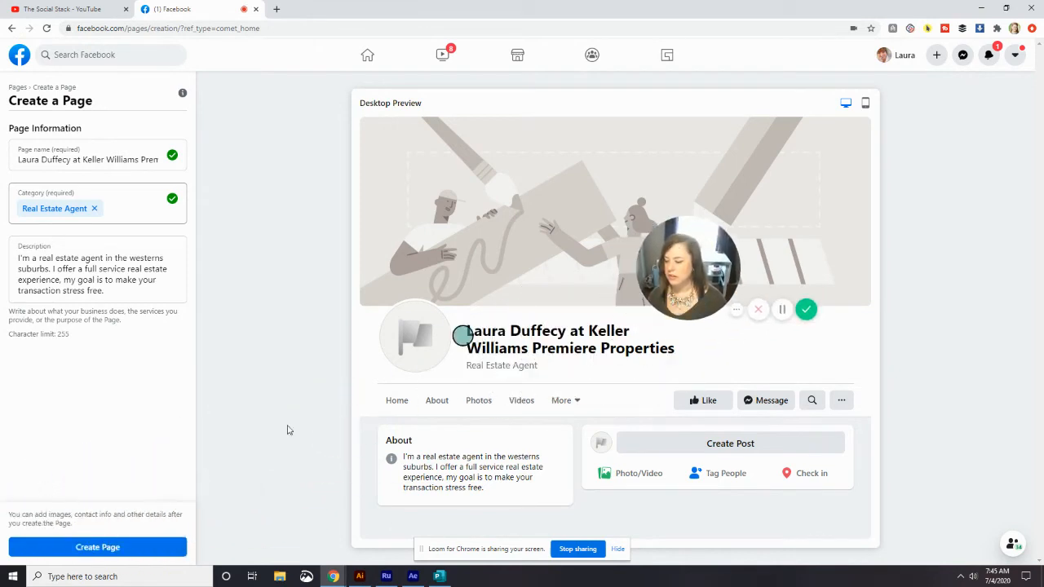
click(72, 548)
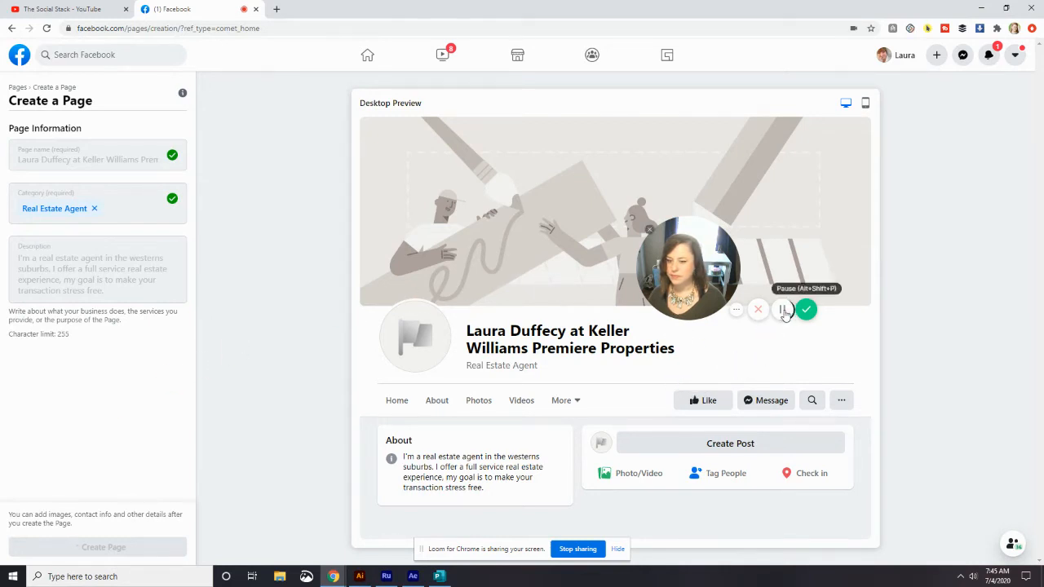
click(785, 312)
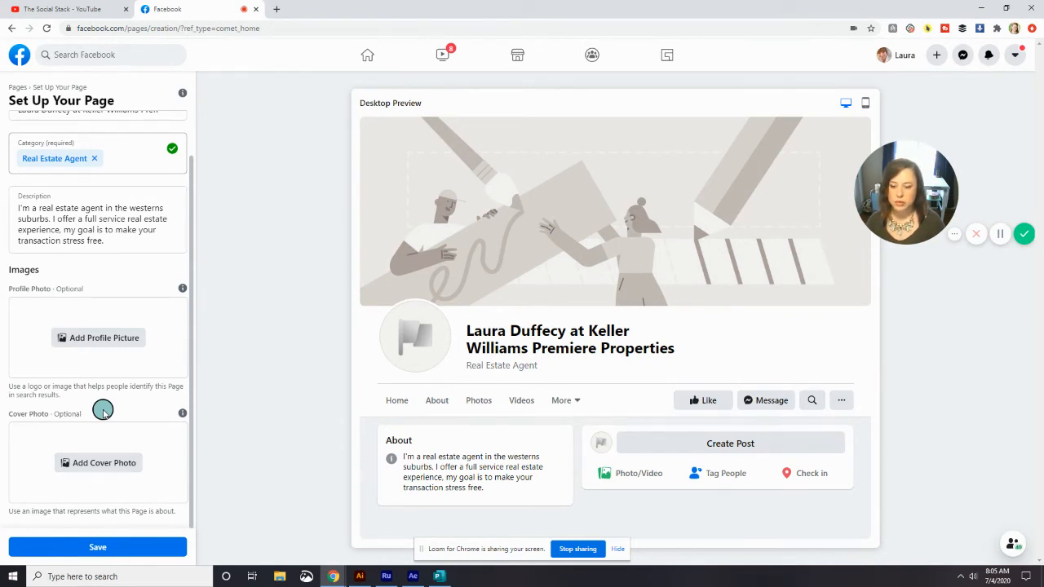
click(92, 339)
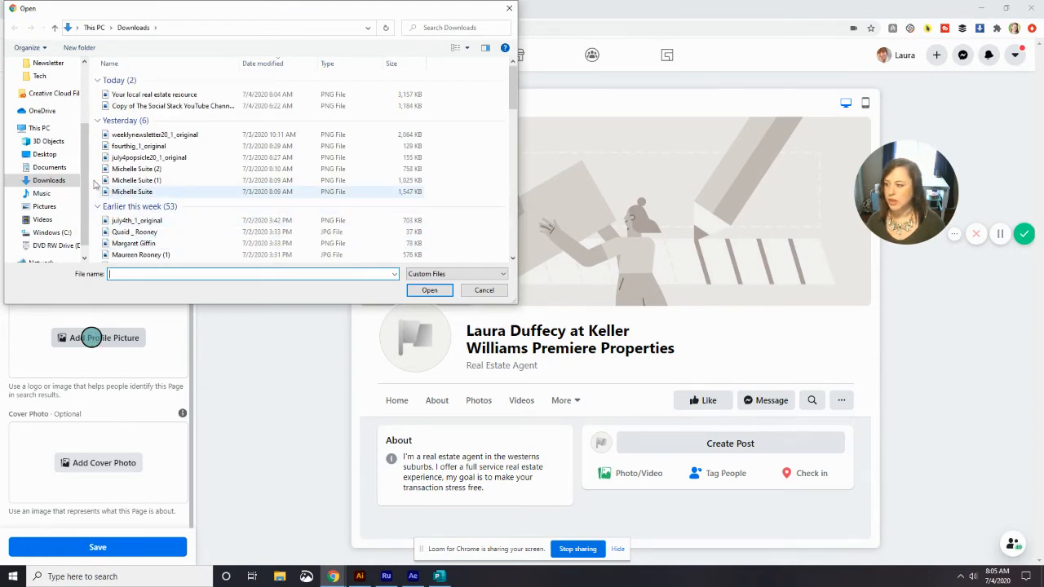
click(45, 155)
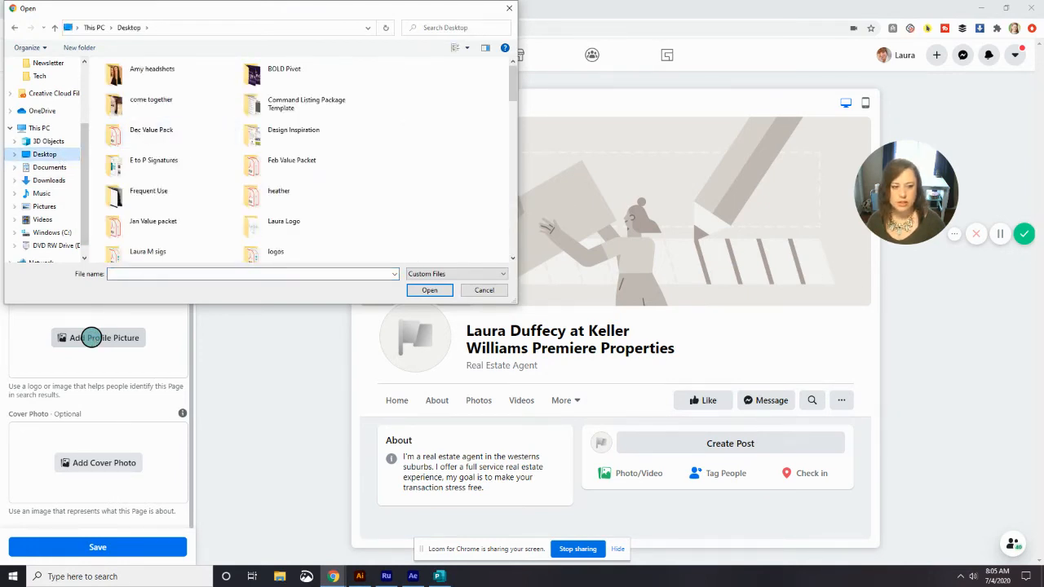
scroll(266, 166, down, 10)
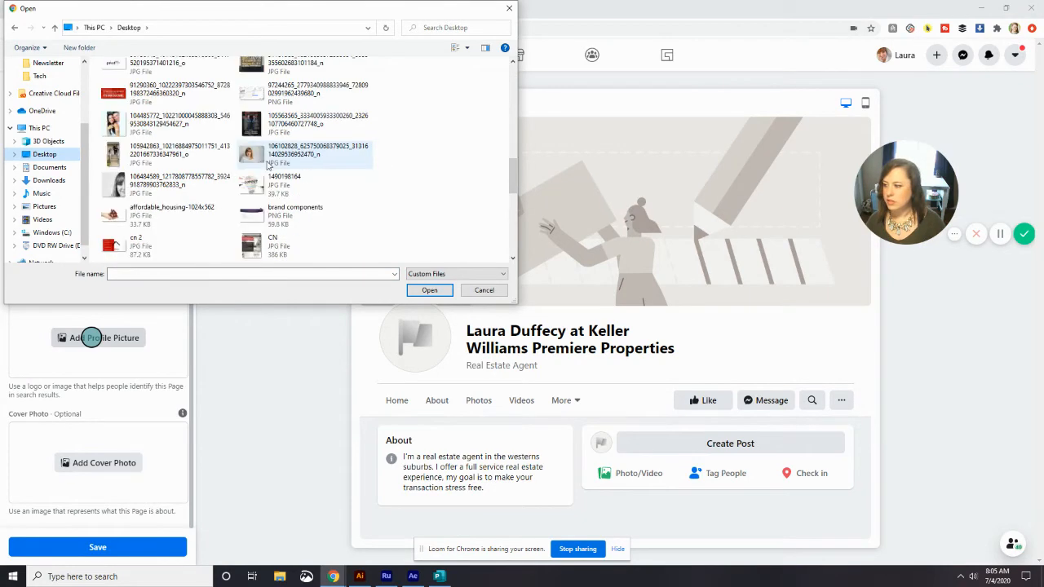
click(288, 158)
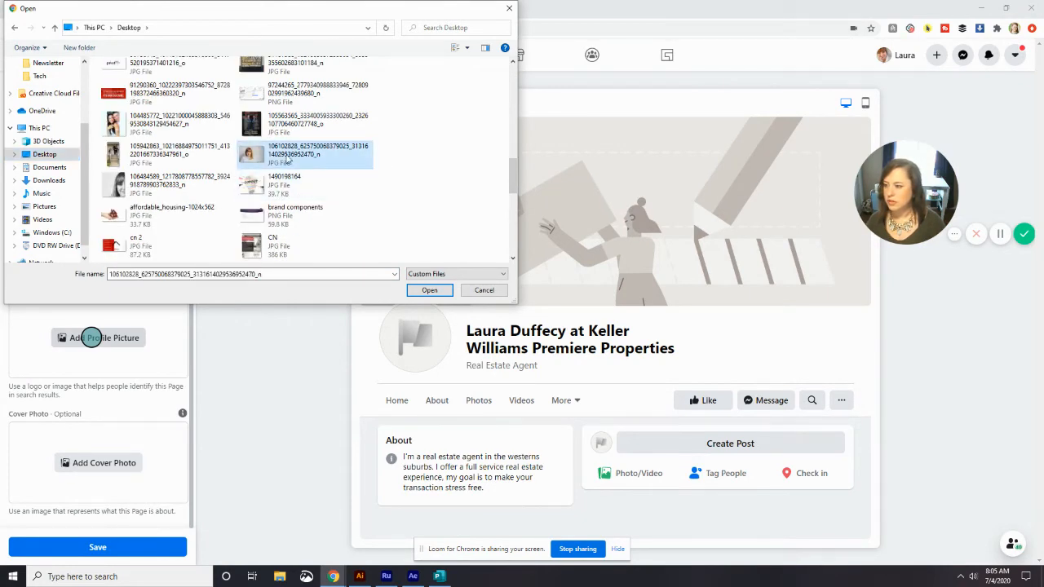
click(428, 291)
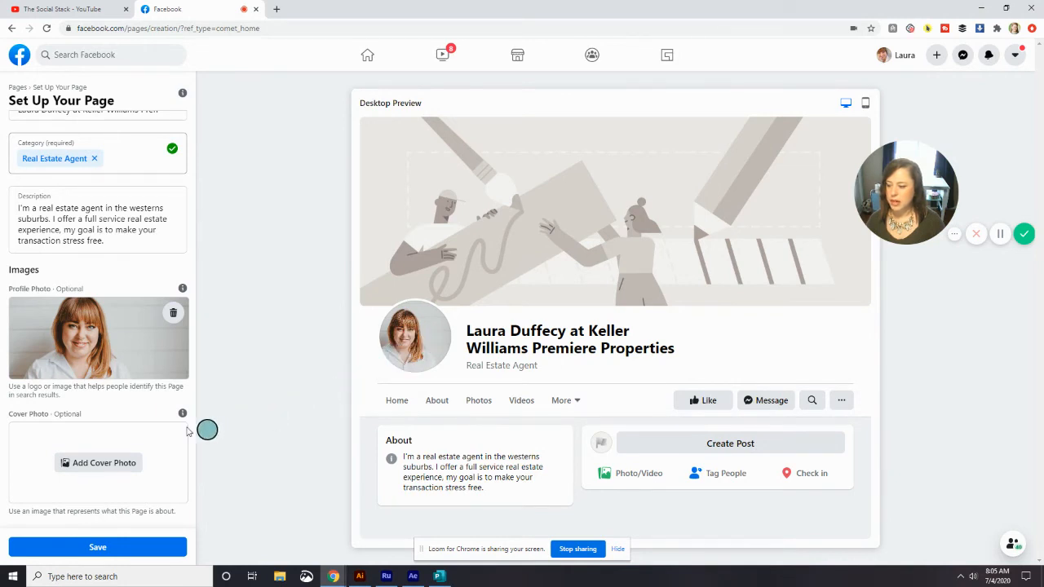
Upload 'Your local real estate resource' from Downloads as the cover photo
click(110, 463)
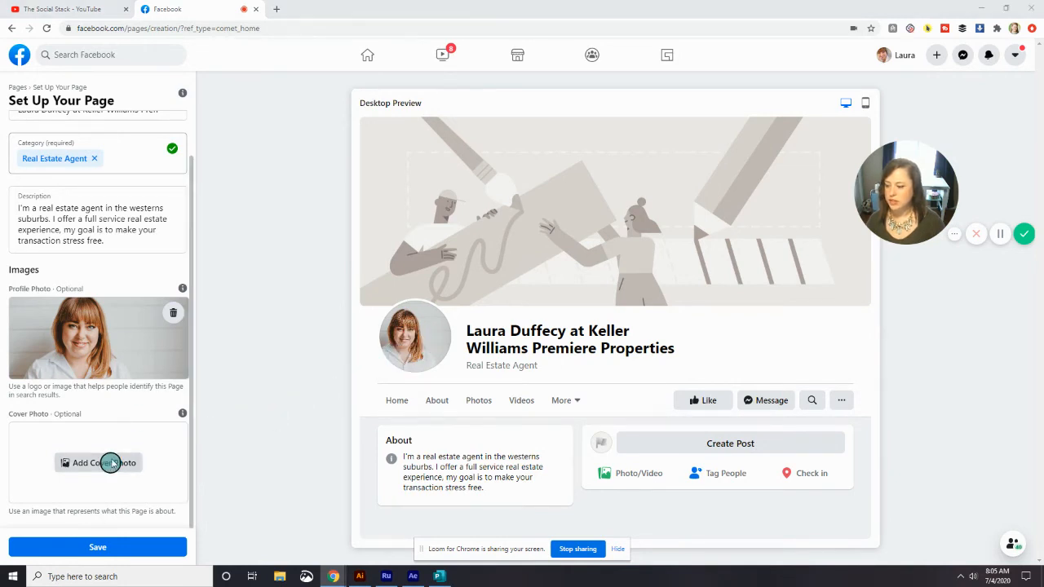
click(49, 180)
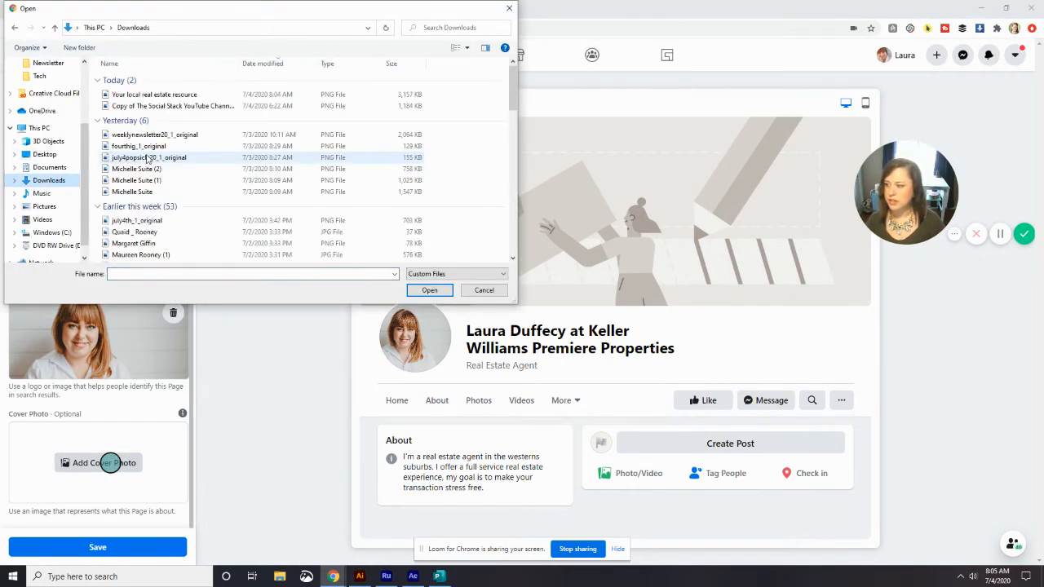
click(155, 94)
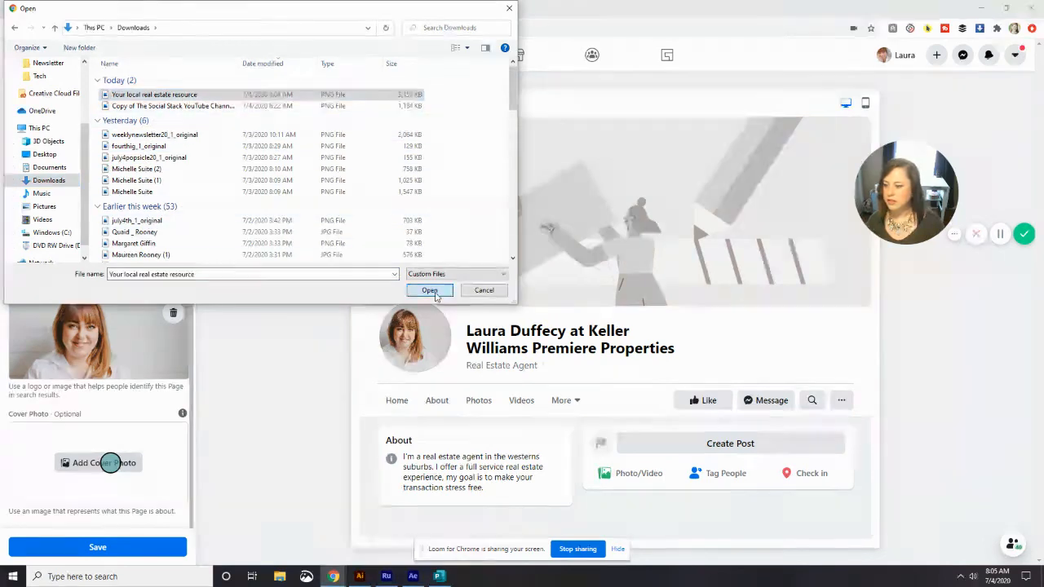
click(436, 291)
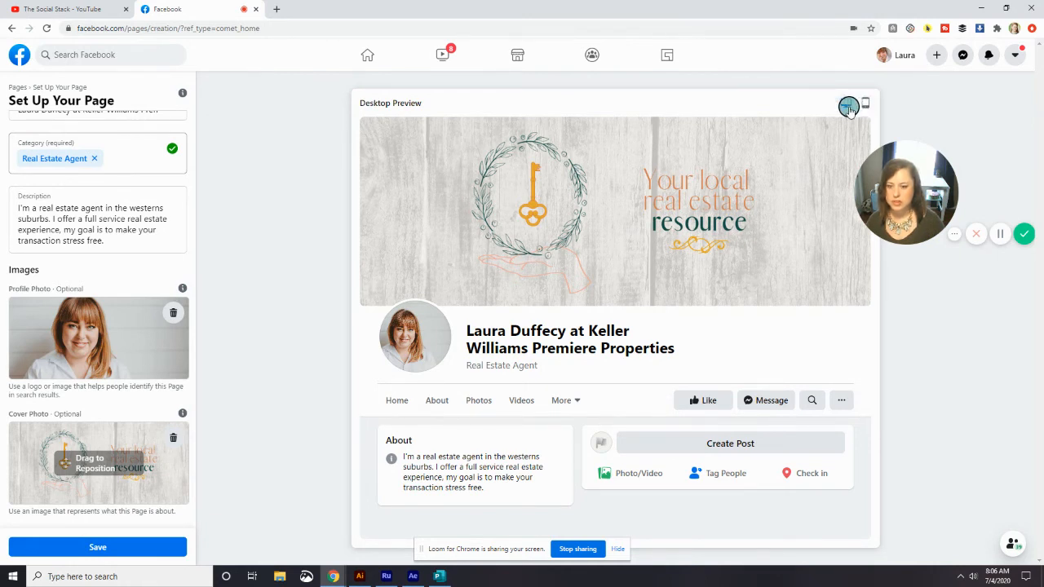
Toggle between Mobile and Desktop previews twice, then save the Page setup
click(865, 103)
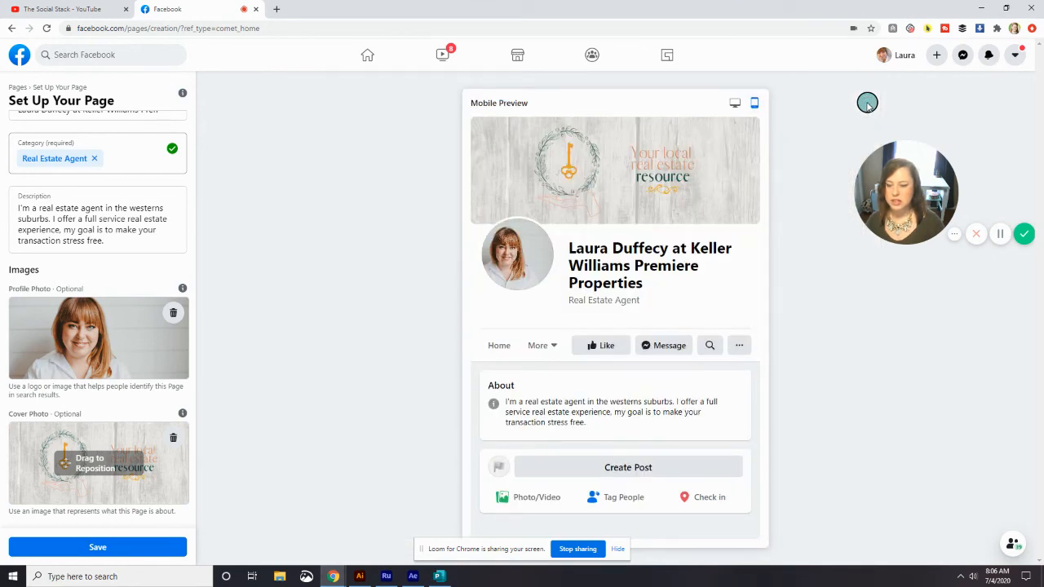
click(740, 107)
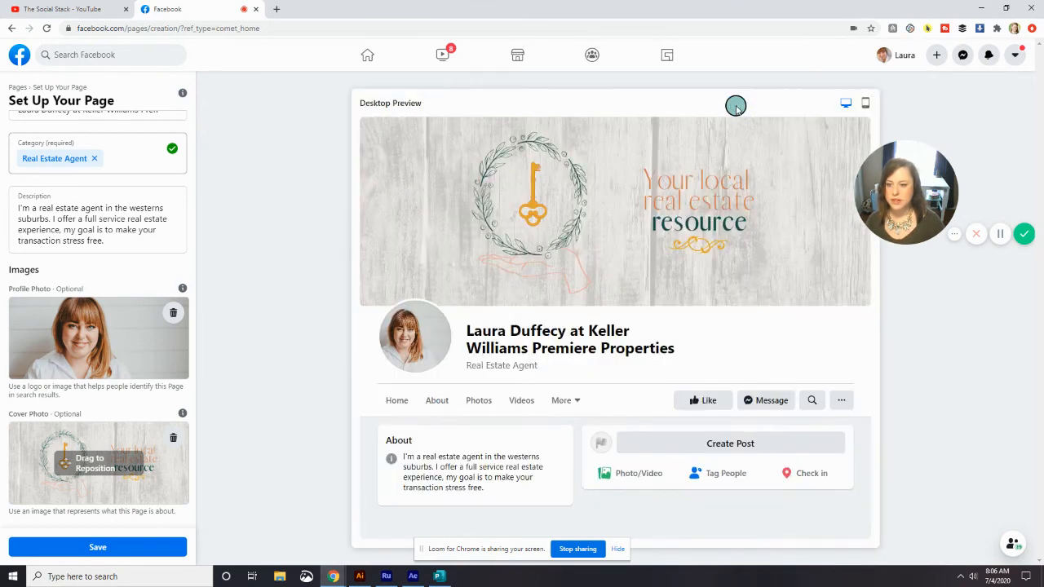
click(867, 104)
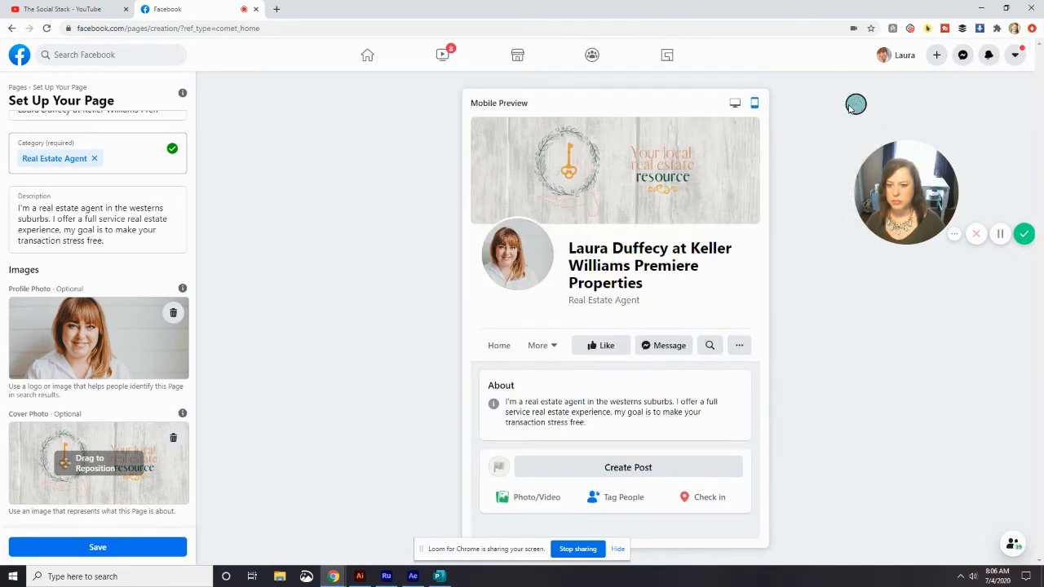
click(735, 102)
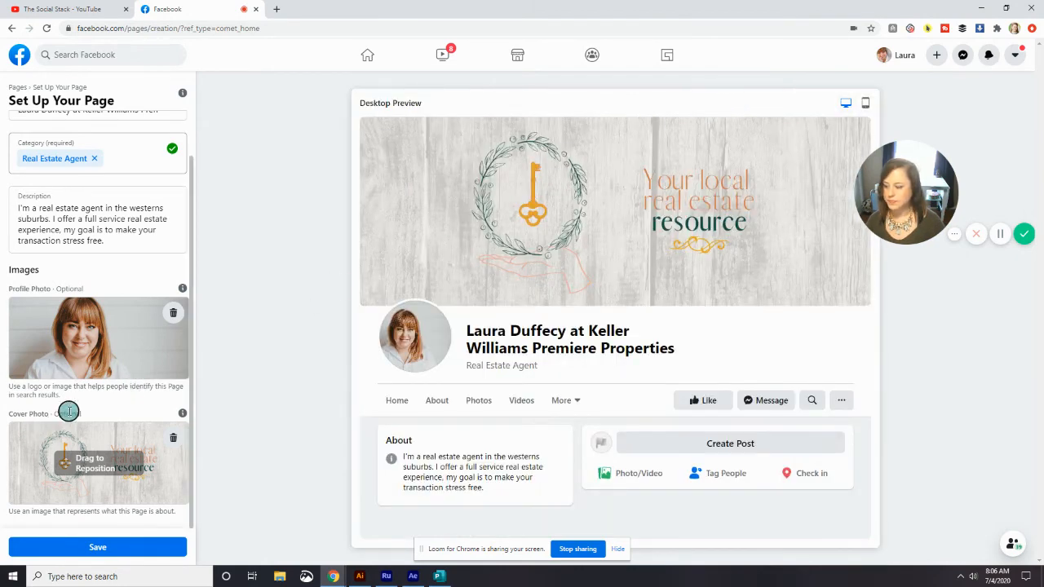
click(128, 549)
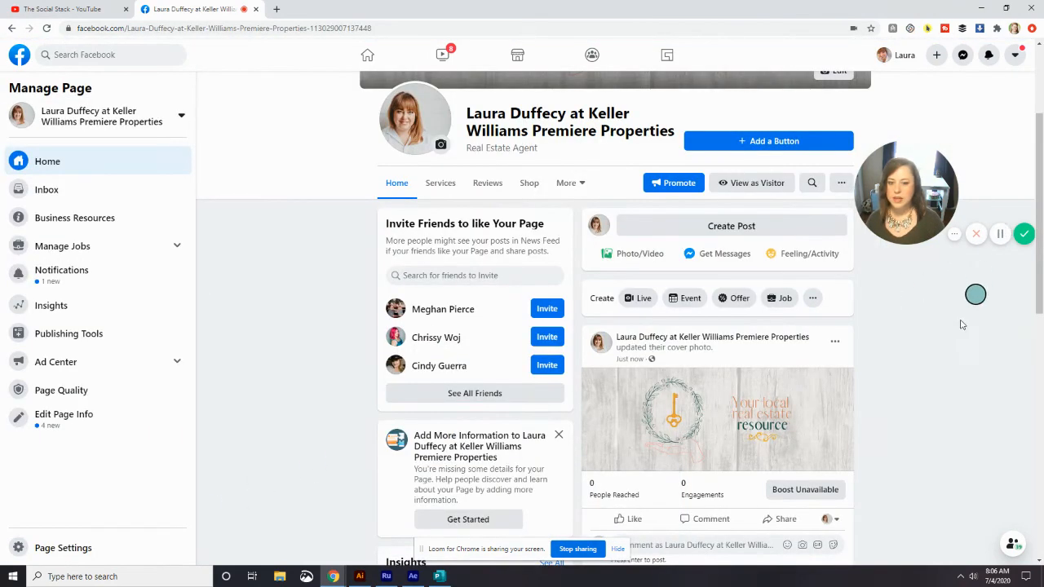
scroll(904, 383, up, 2)
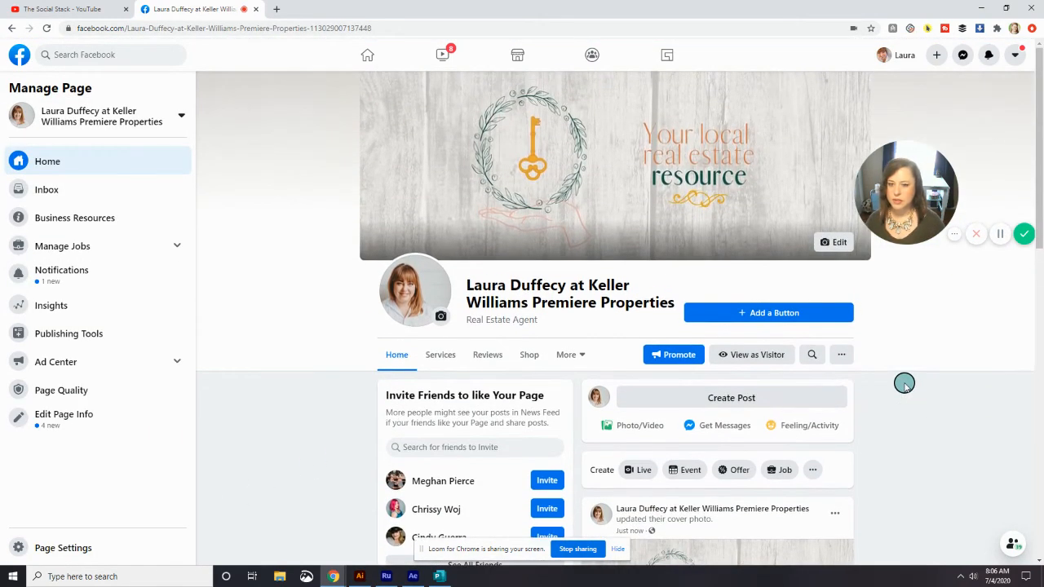
scroll(904, 382, down, 2)
scroll(904, 383, down, 2)
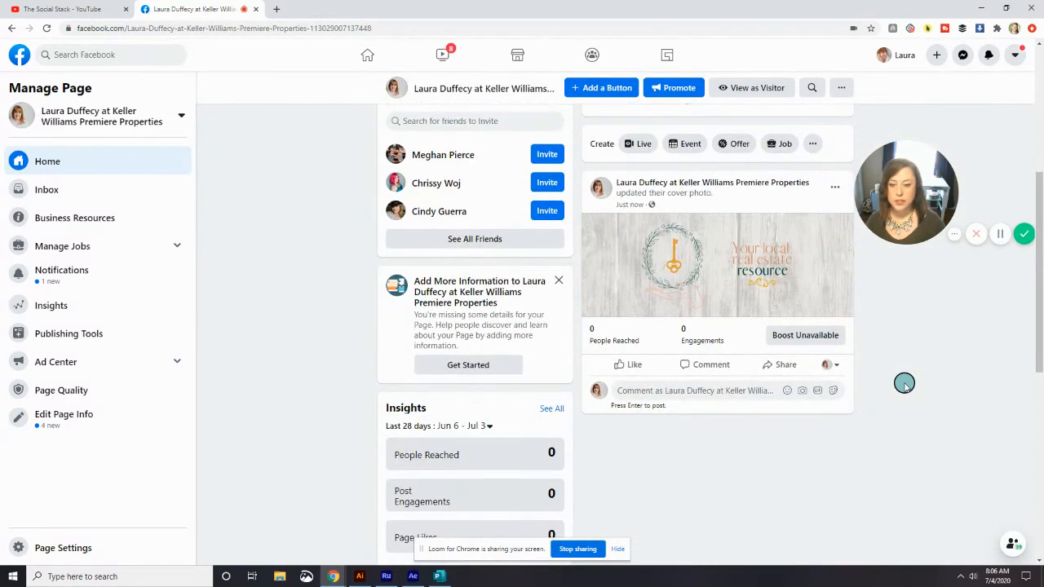
scroll(903, 383, up, 3)
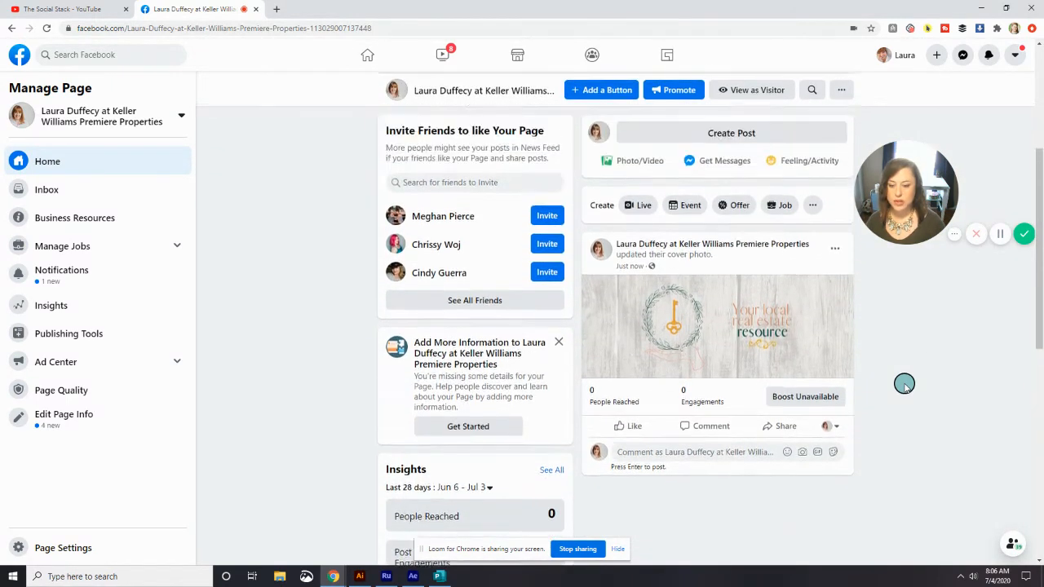
scroll(904, 383, down, 2)
scroll(904, 383, up, 2)
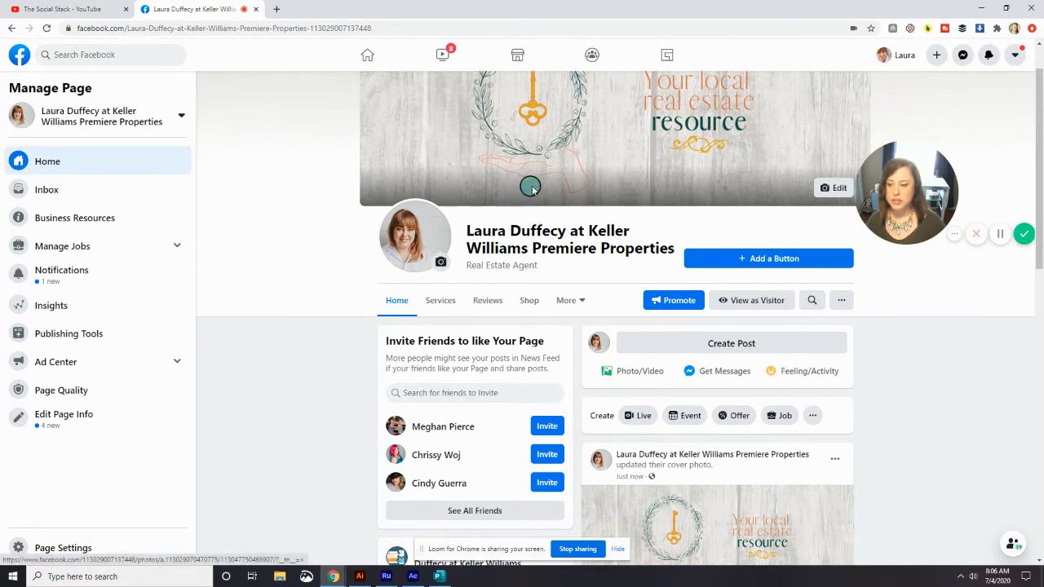
scroll(531, 188, up, 1)
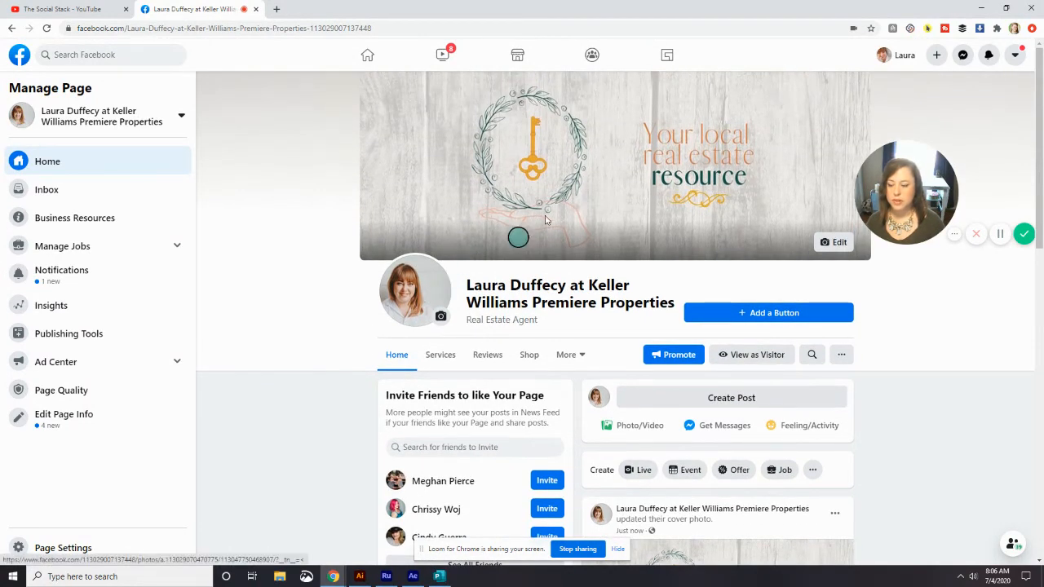
scroll(560, 203, down, 2)
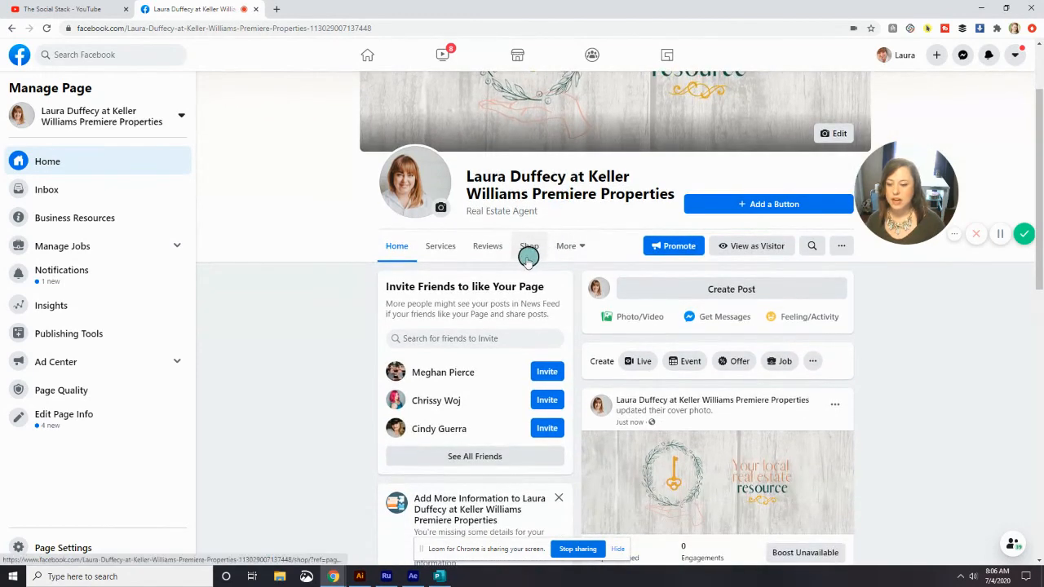
scroll(526, 257, down, 2)
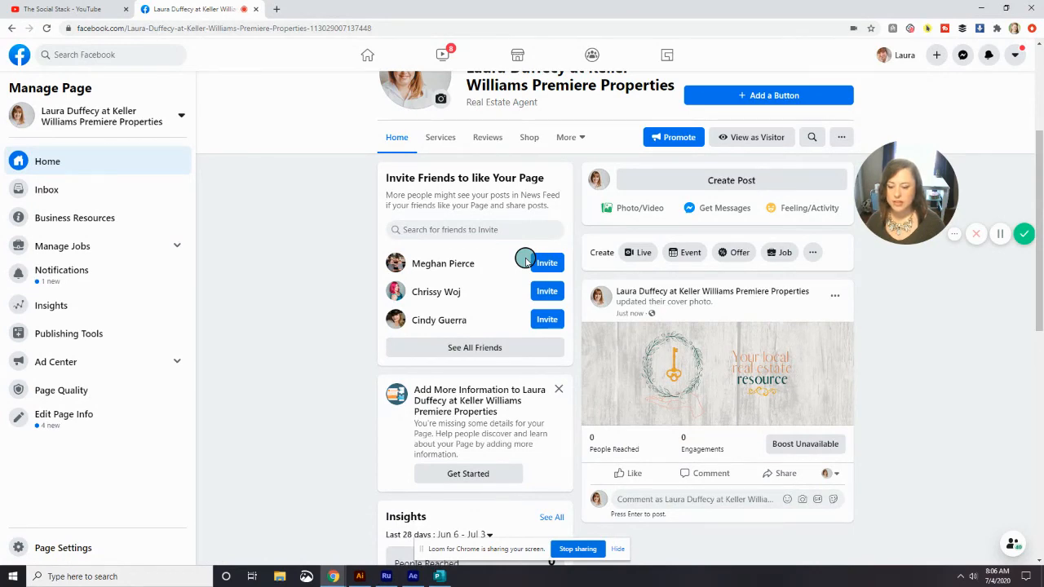
scroll(526, 259, down, 4)
scroll(526, 259, up, 4)
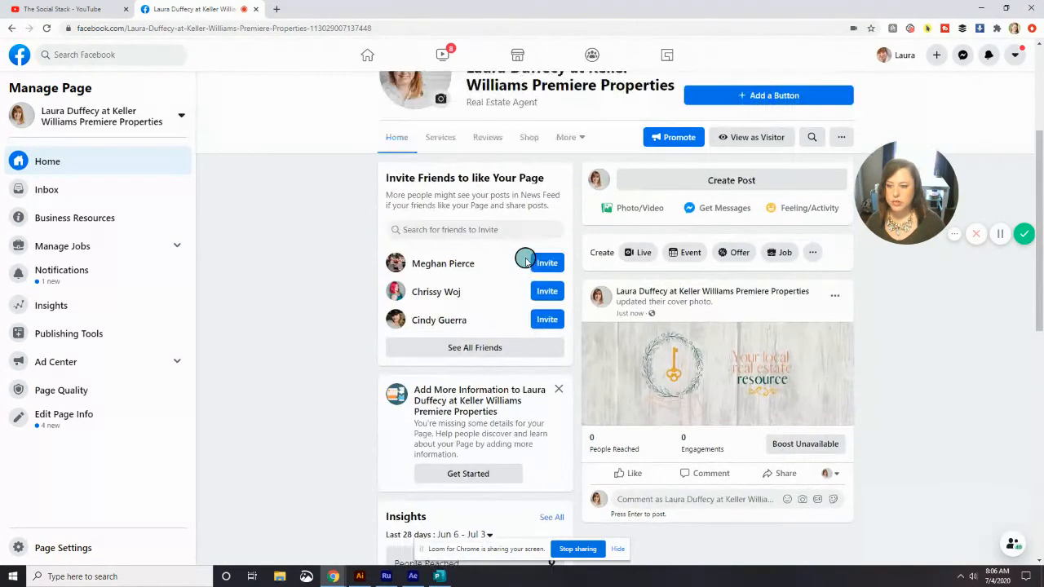
scroll(527, 259, up, 1)
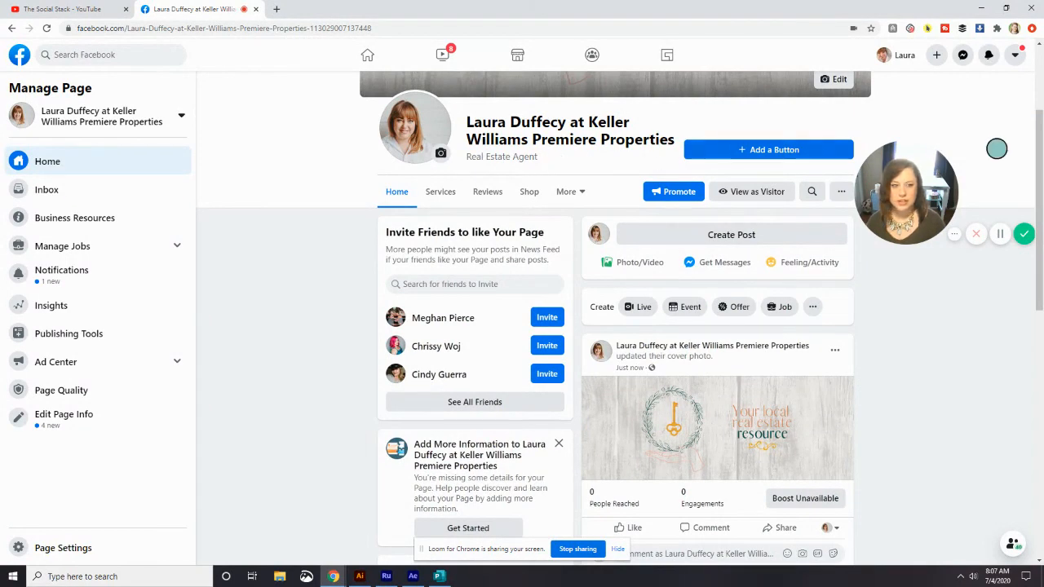
click(1003, 235)
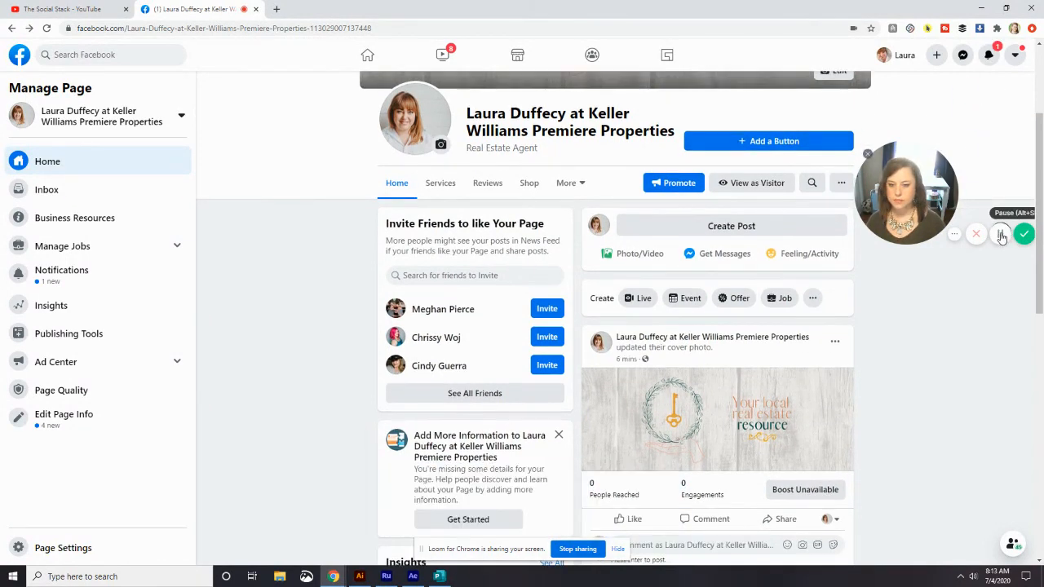